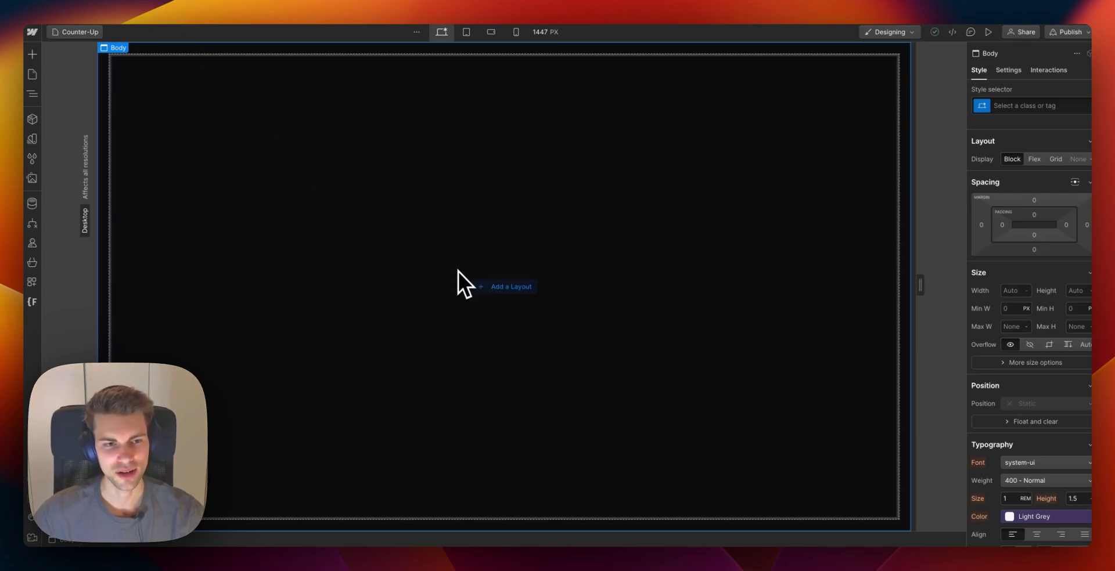
- Insert a Text Block onto the page via the Cmd+E quick find
key(super+e)
text(te)
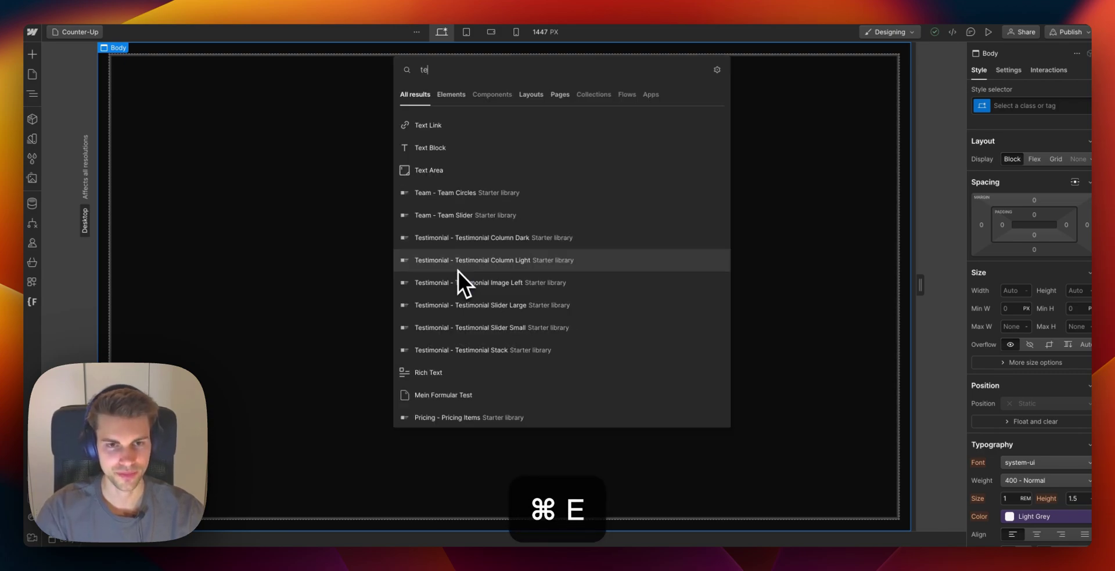
text(xt)
key(Down)
key(Return)
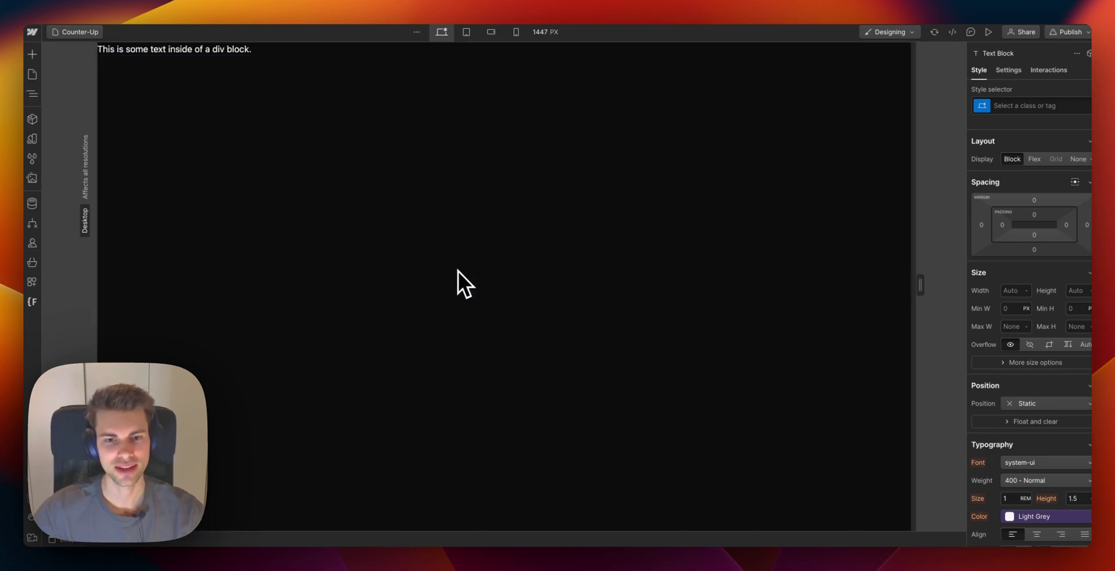
- Set the body to Flex display, centred horizontally and vertically
click(31, 93)
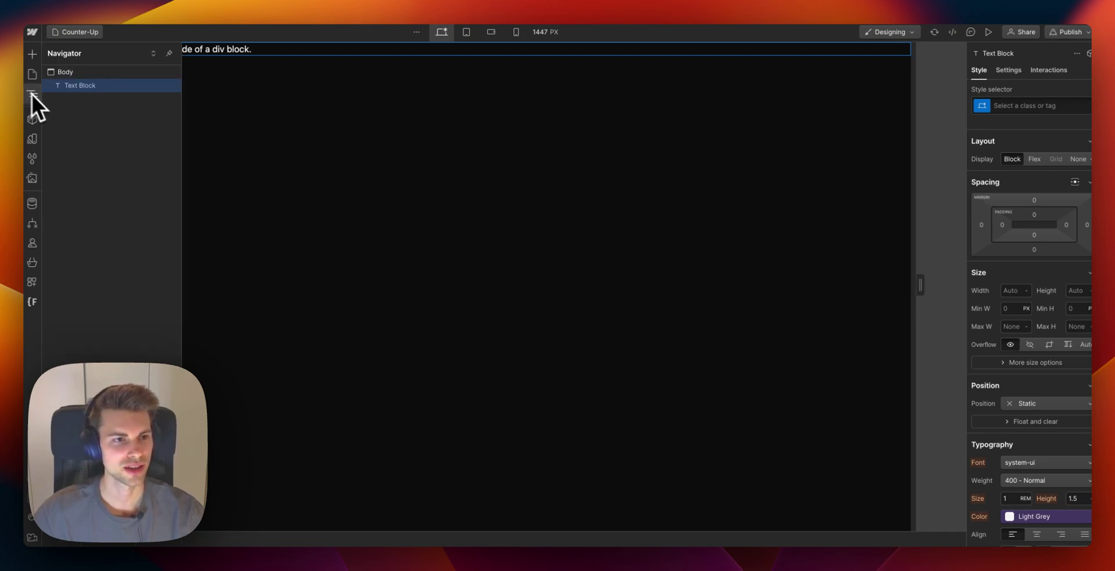
drag(96, 87, 119, 84)
click(1034, 159)
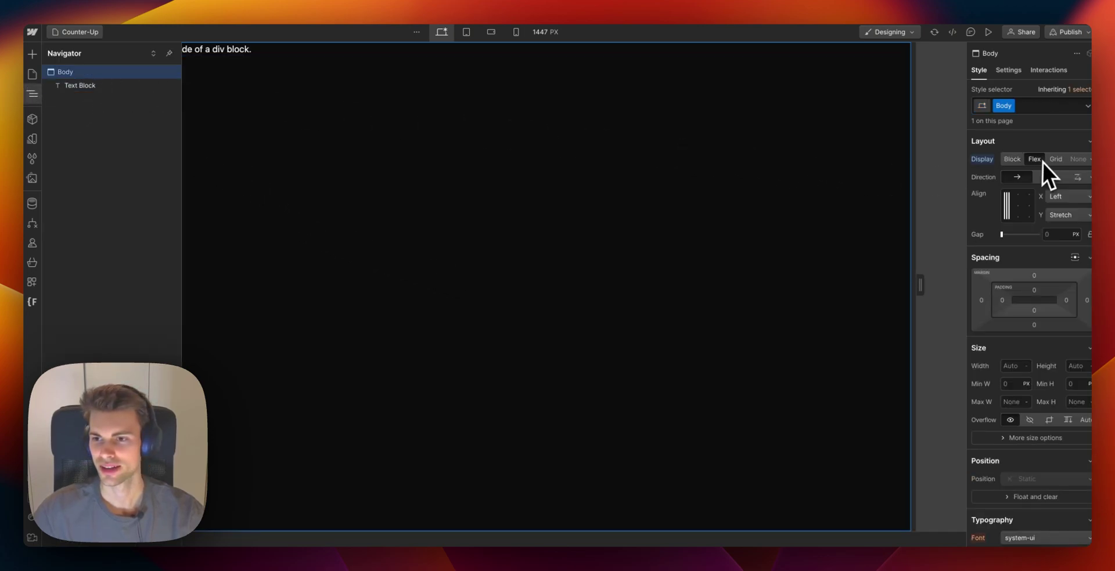
click(1017, 205)
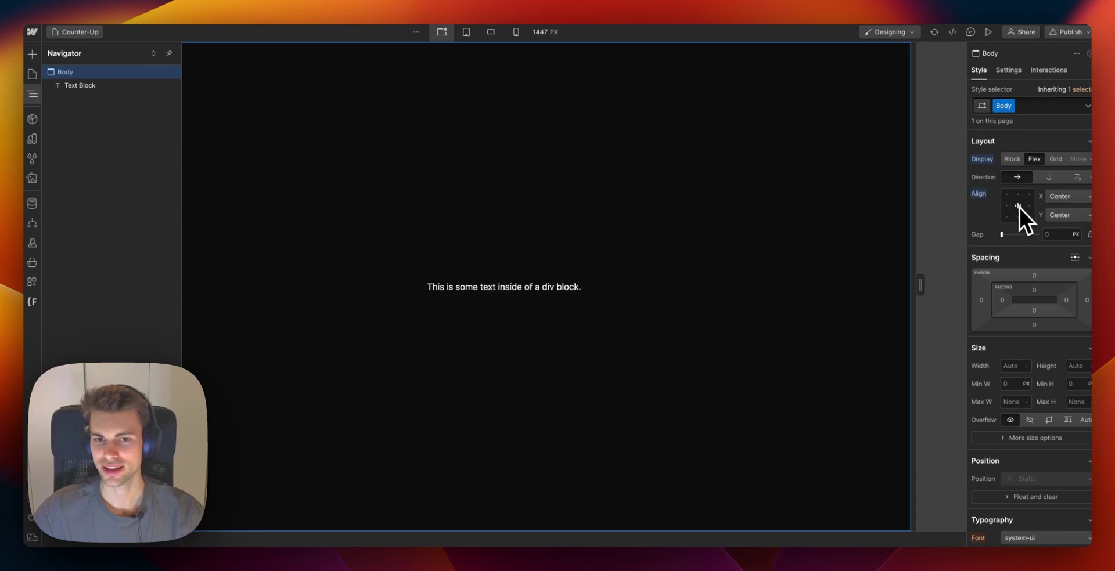
double_click(505, 287)
- Change the text to 100 and style it at 4 rem size, 700 Bold weight
text(100)
key(Escape)
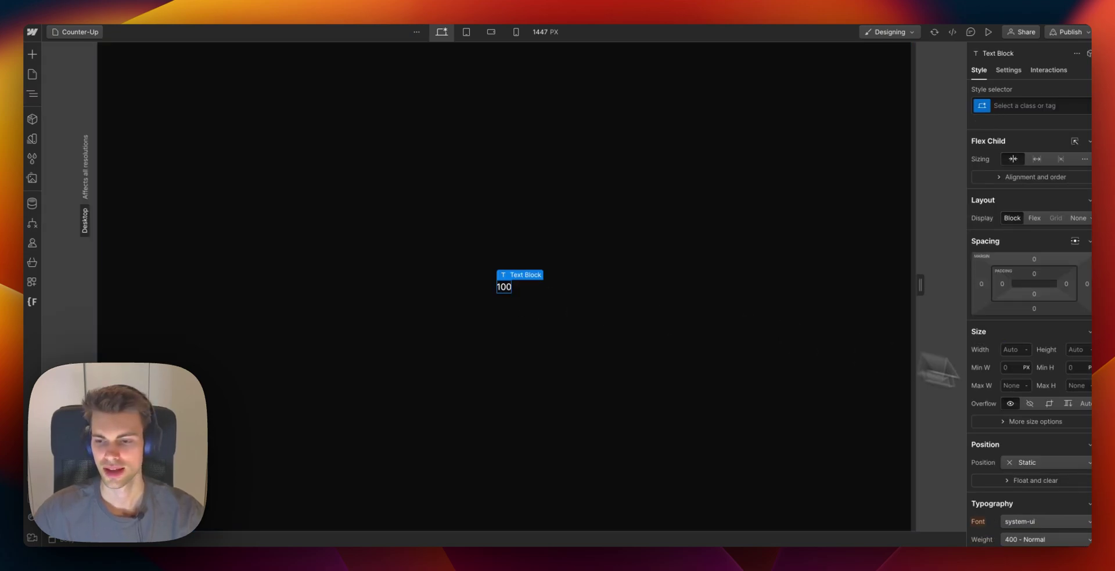
scroll(1016, 375, down, 3)
click(1014, 477)
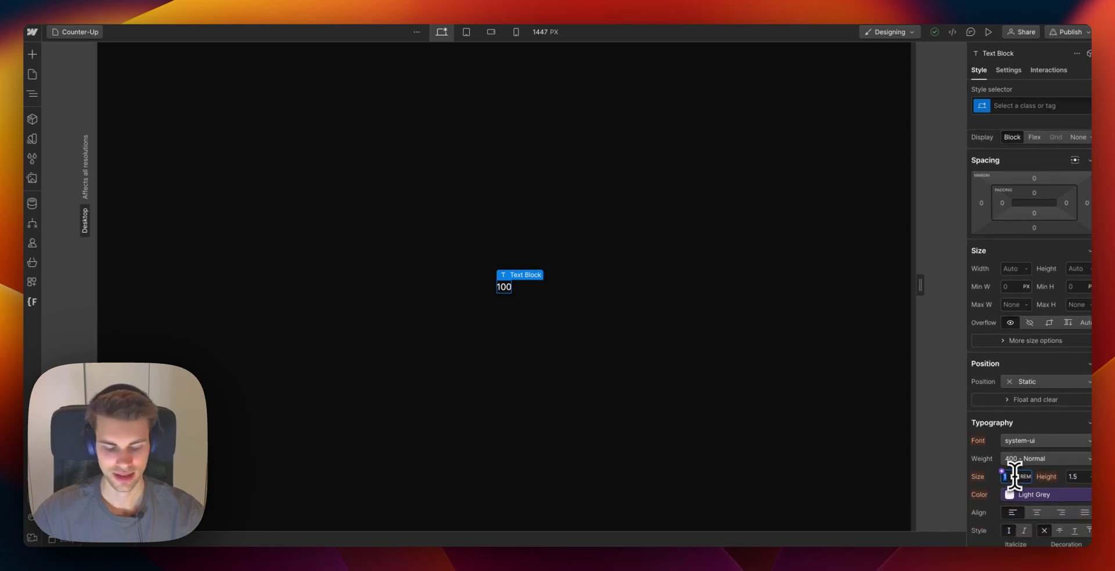
text(4)
key(Return)
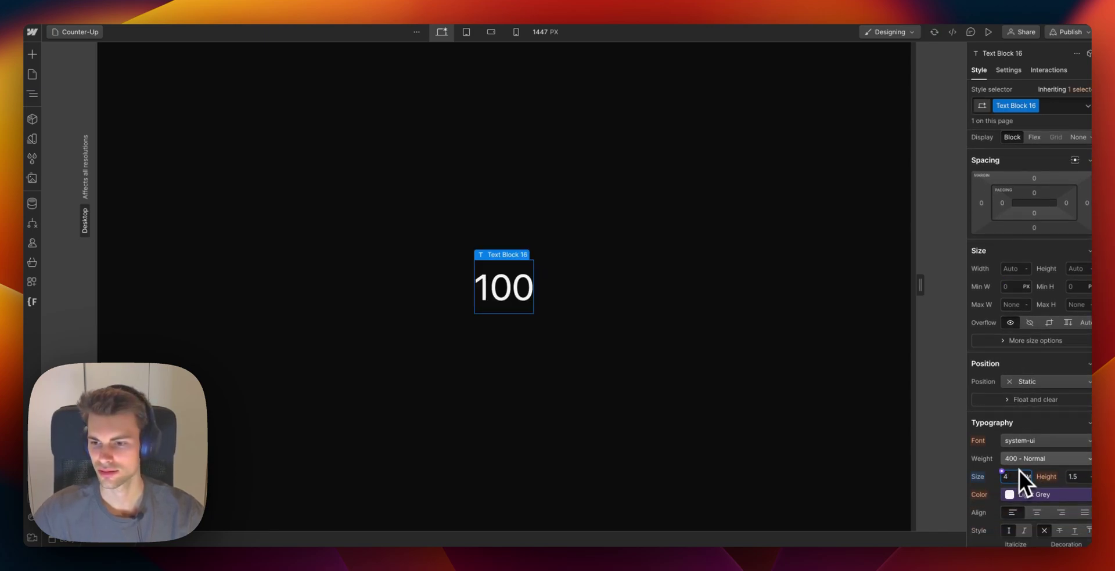
click(1023, 462)
click(1029, 503)
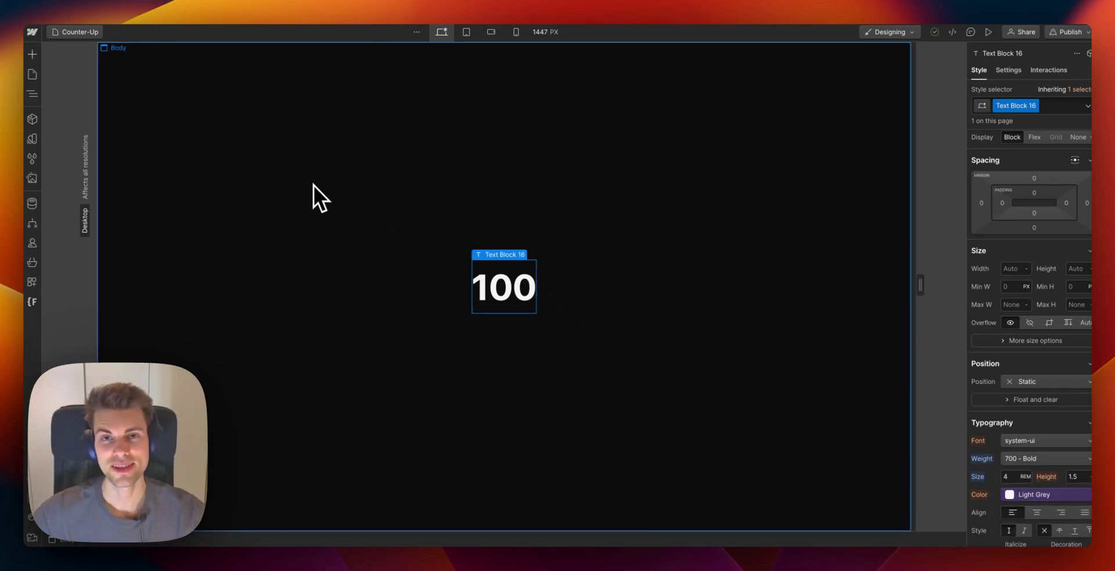
- Paste the count-up script into Counter-Up's Before </body> tag code and save the settings
click(34, 74)
click(166, 197)
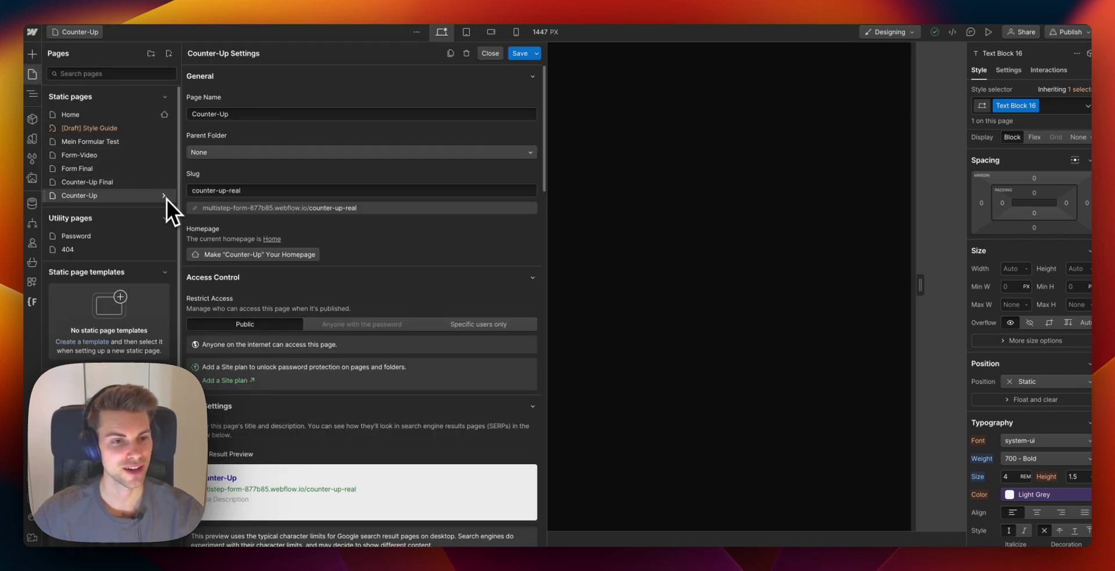
scroll(276, 207, down, 10)
scroll(278, 210, down, 5)
scroll(279, 210, down, 5)
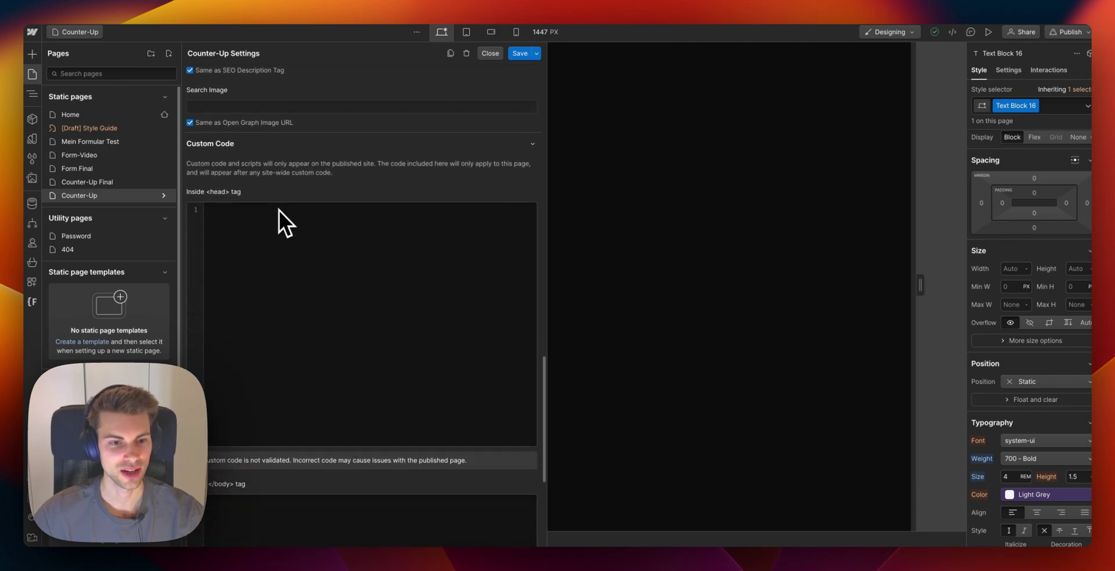
scroll(279, 210, down, 4)
click(488, 348)
key(super+v)
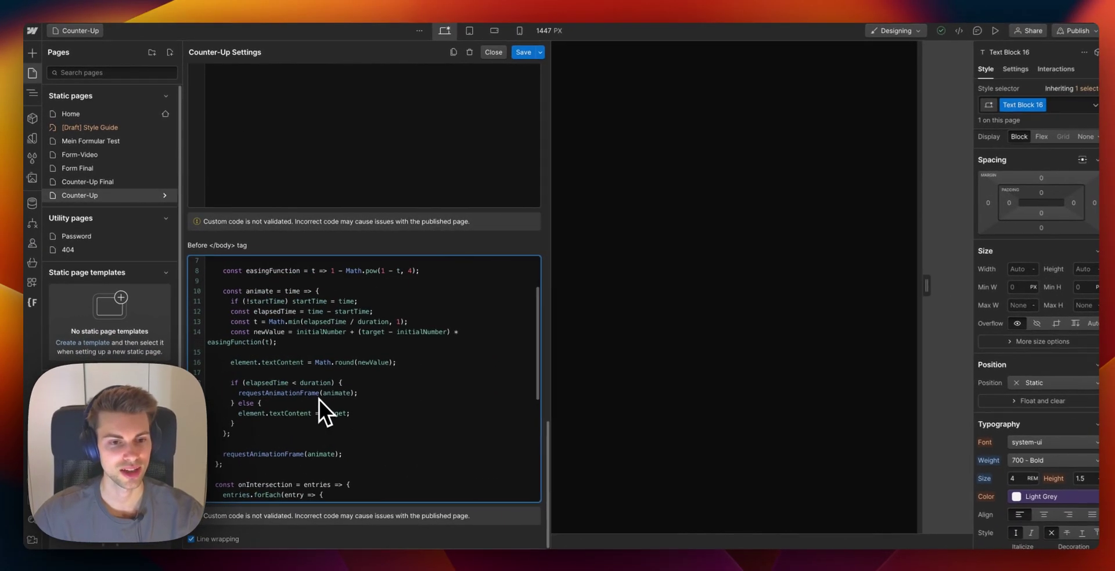
scroll(317, 399, up, 8)
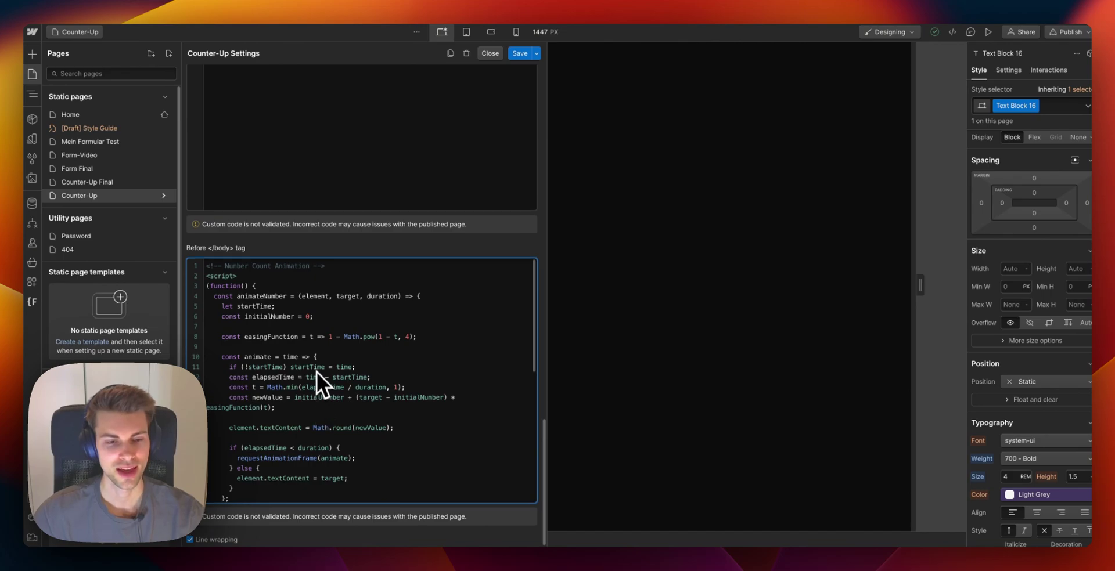
click(520, 56)
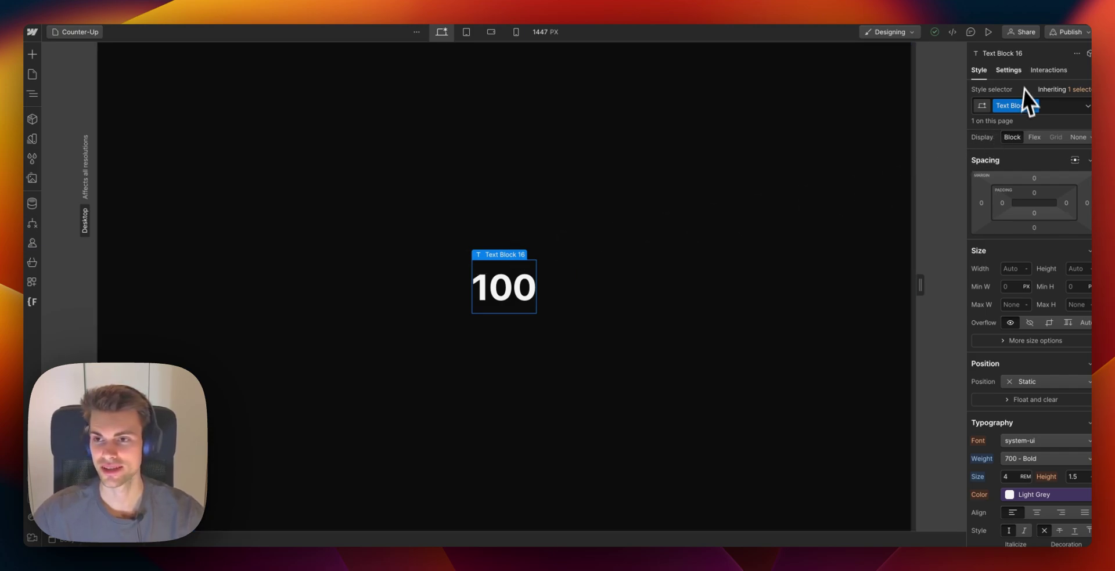
- Add custom attributes counter-element = number and duration = 3000 in the text block's Settings
click(1009, 71)
click(1089, 274)
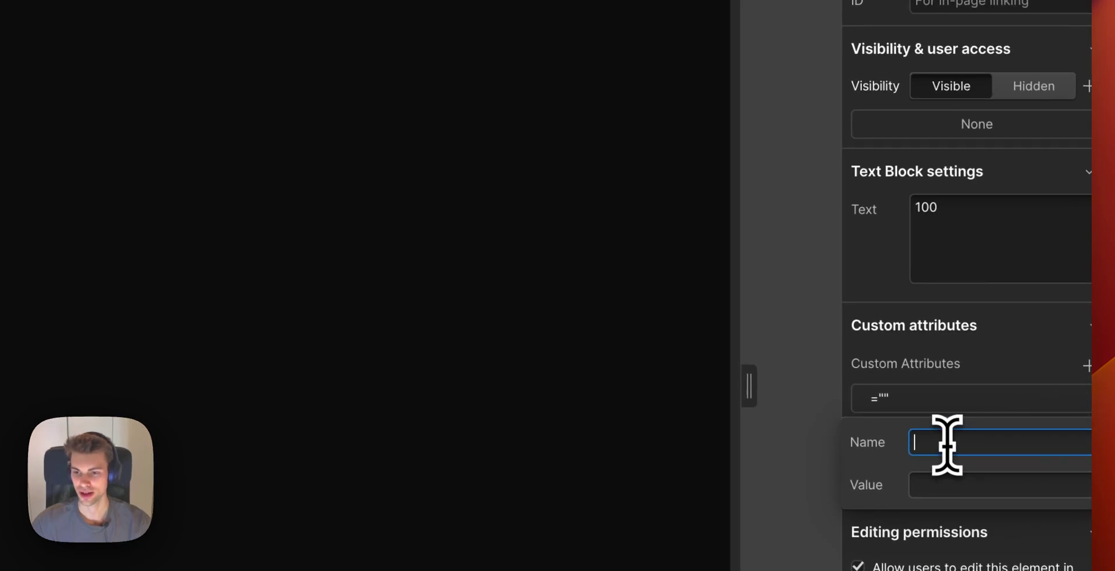
text(counter-element)
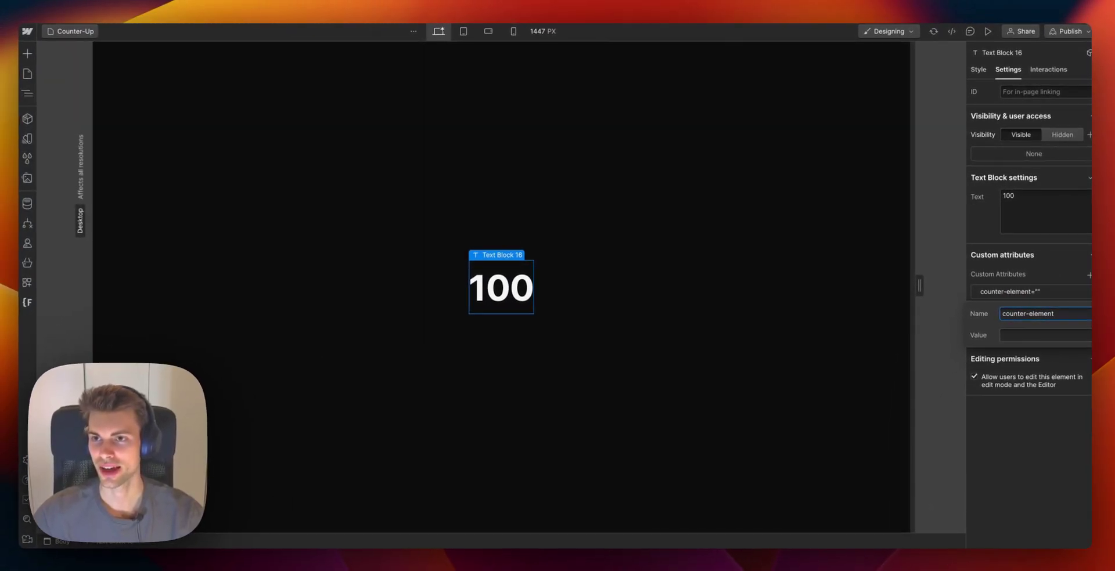
click(1013, 334)
text(number)
key(Return)
text(duration)
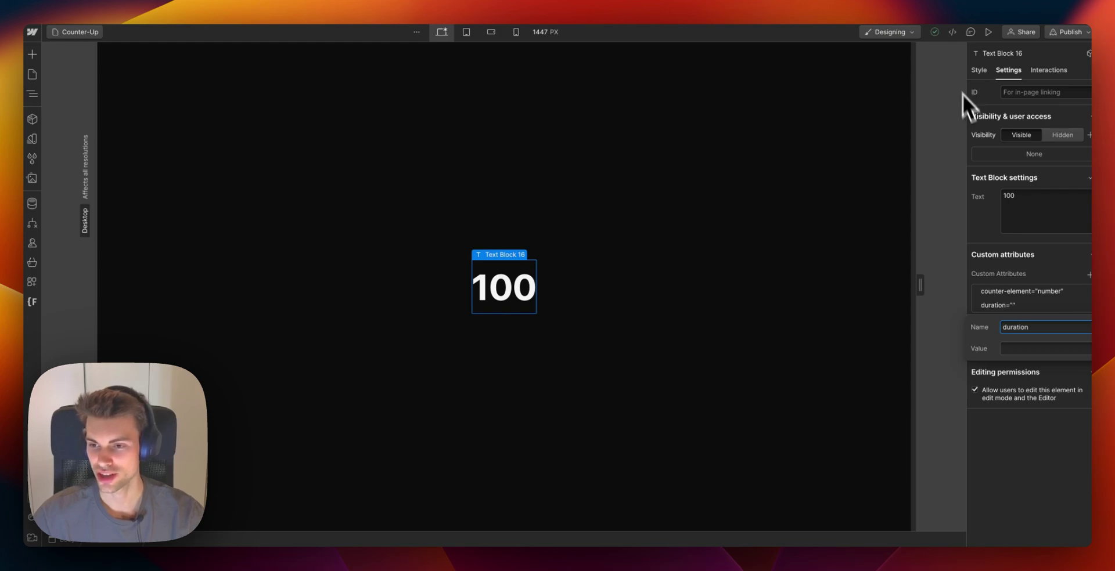
click(1033, 348)
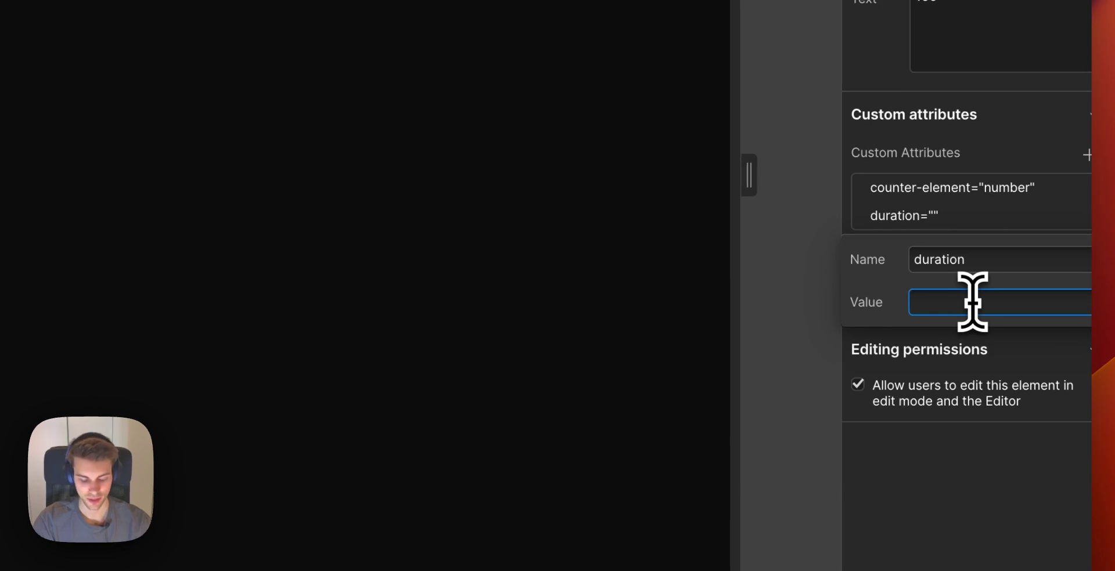
text(3000)
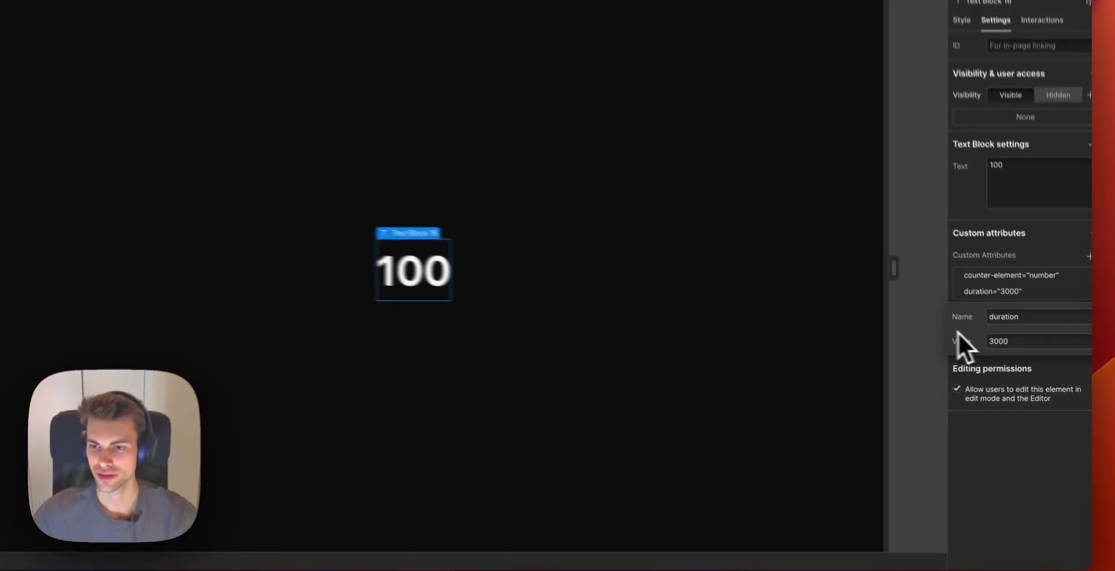
- Publish the site to the selected domains and open the live staging page
click(813, 209)
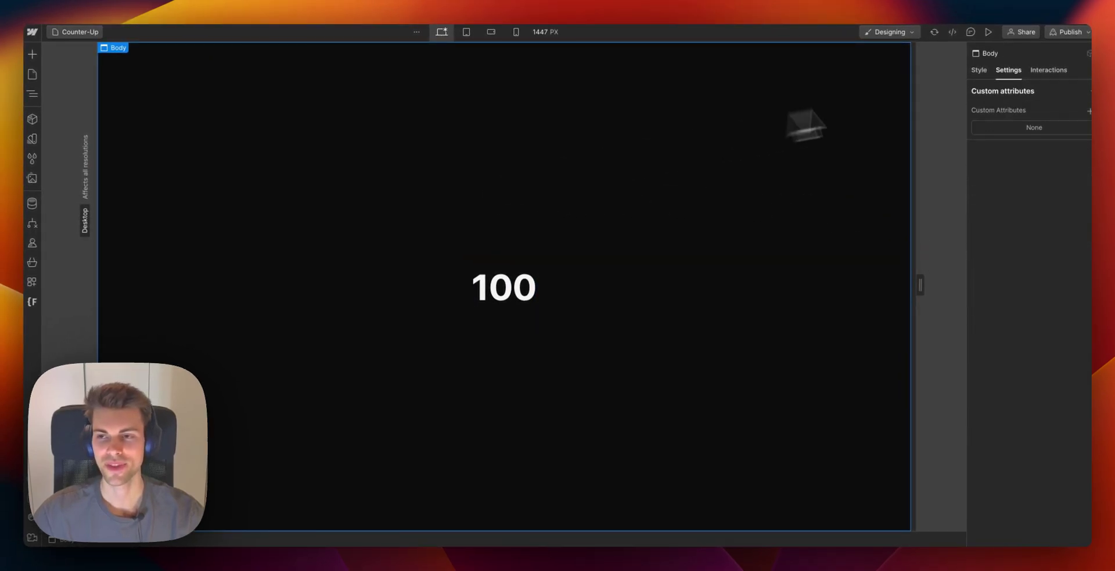
click(1062, 33)
click(1021, 192)
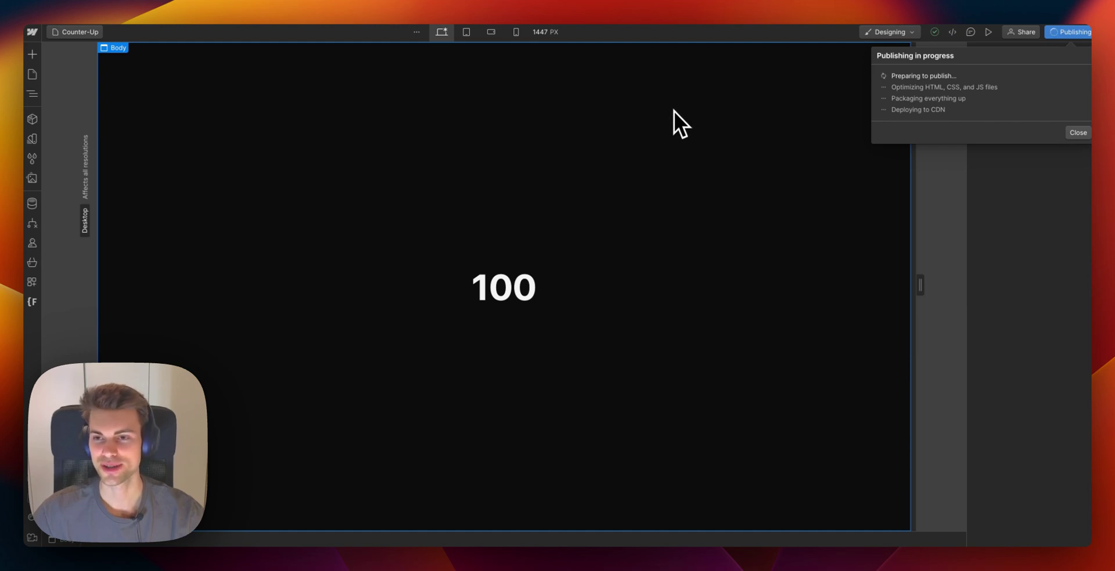
click(998, 87)
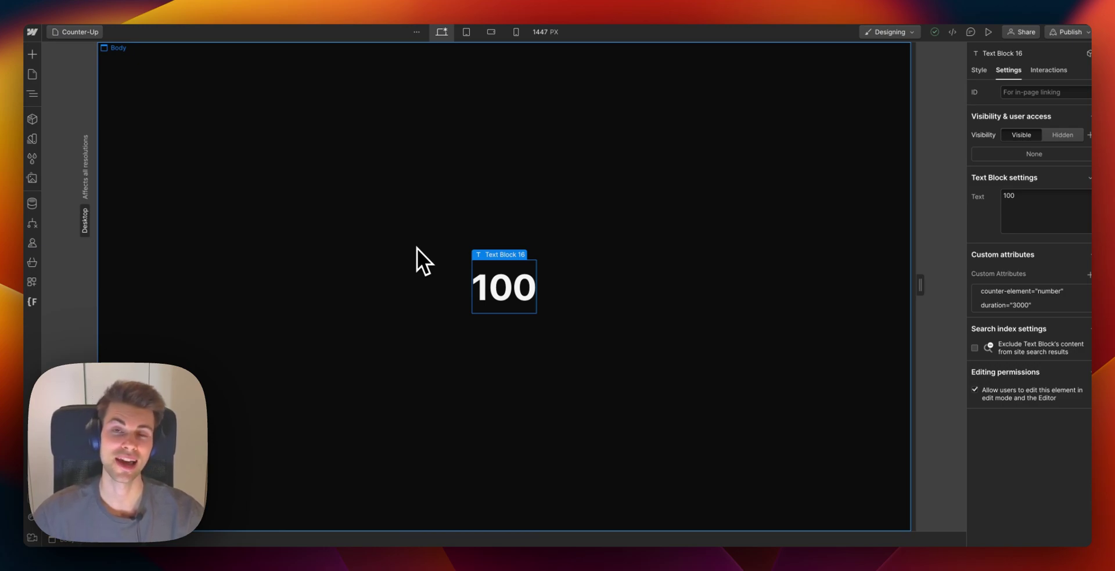
- Inspect the 100% counter's inner number span and its counter-element and duration attributes
click(165, 134)
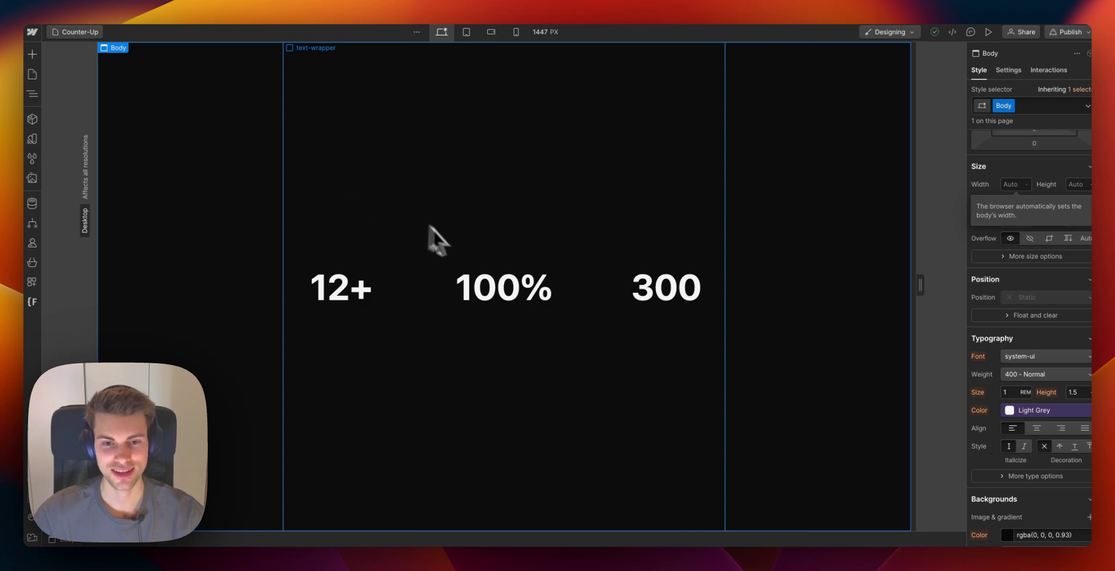
click(482, 294)
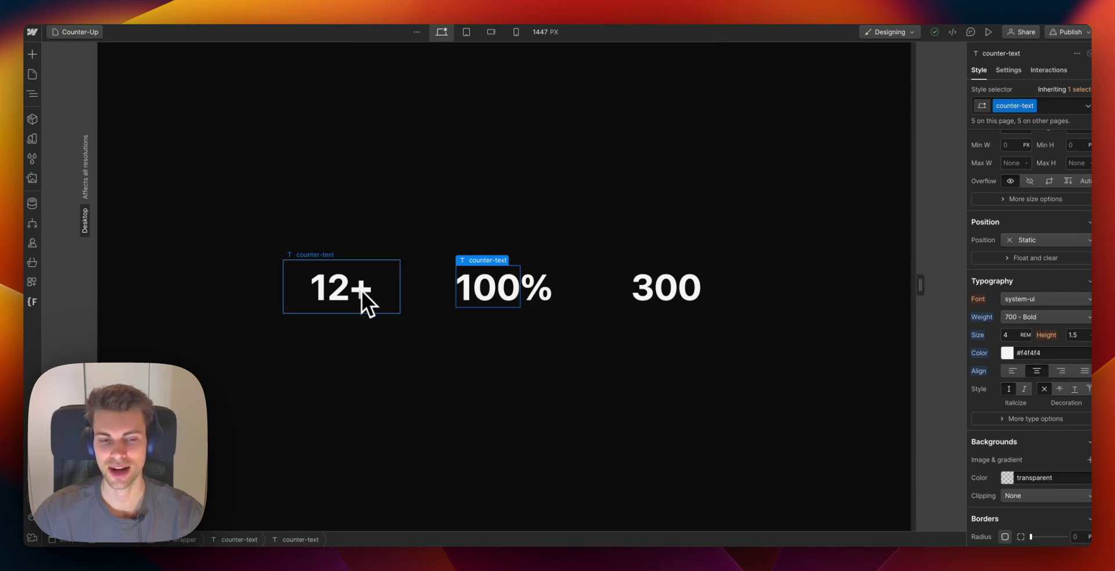
click(1010, 70)
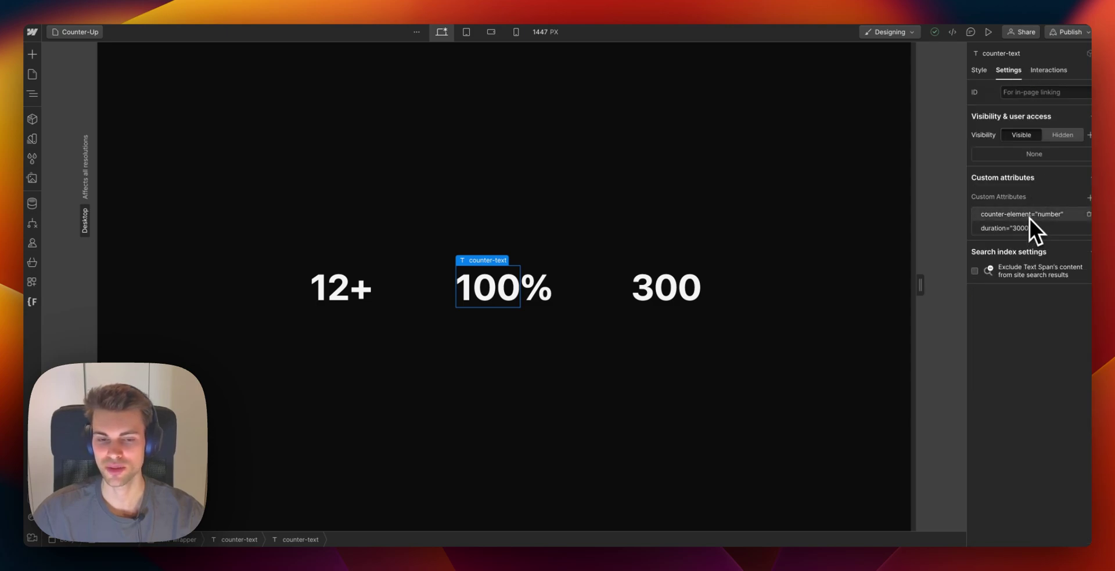
click(530, 291)
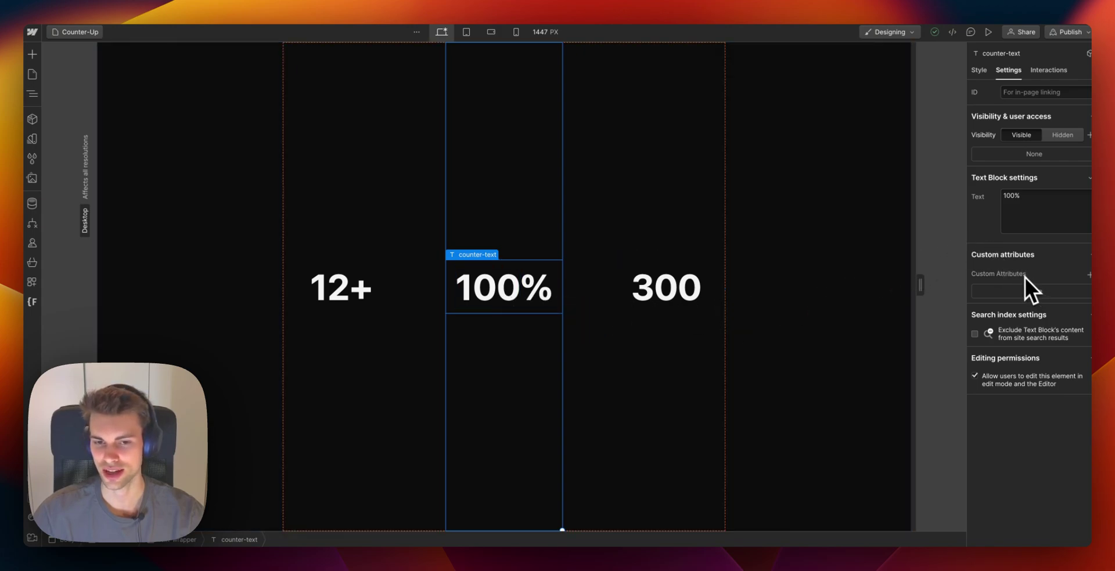
click(497, 293)
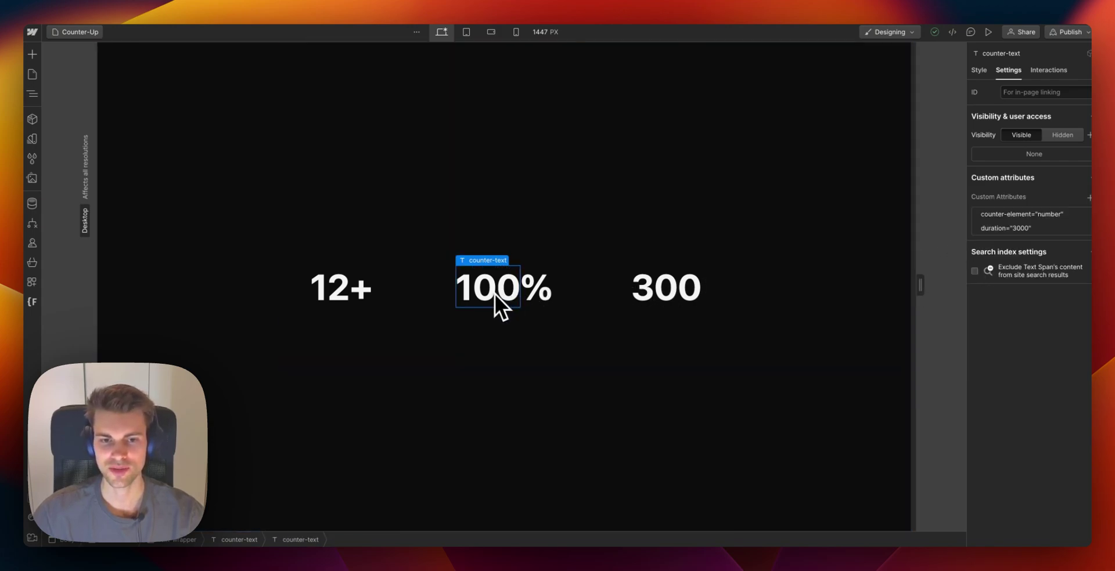
- Publish the updated three-counter page to the staging domain
click(513, 234)
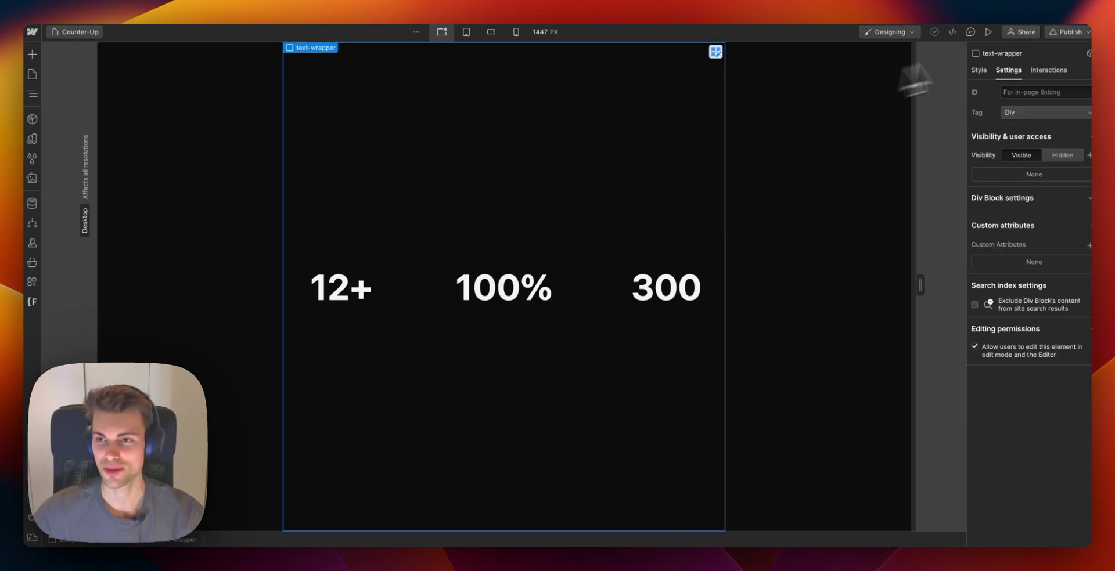
click(1069, 32)
click(1032, 191)
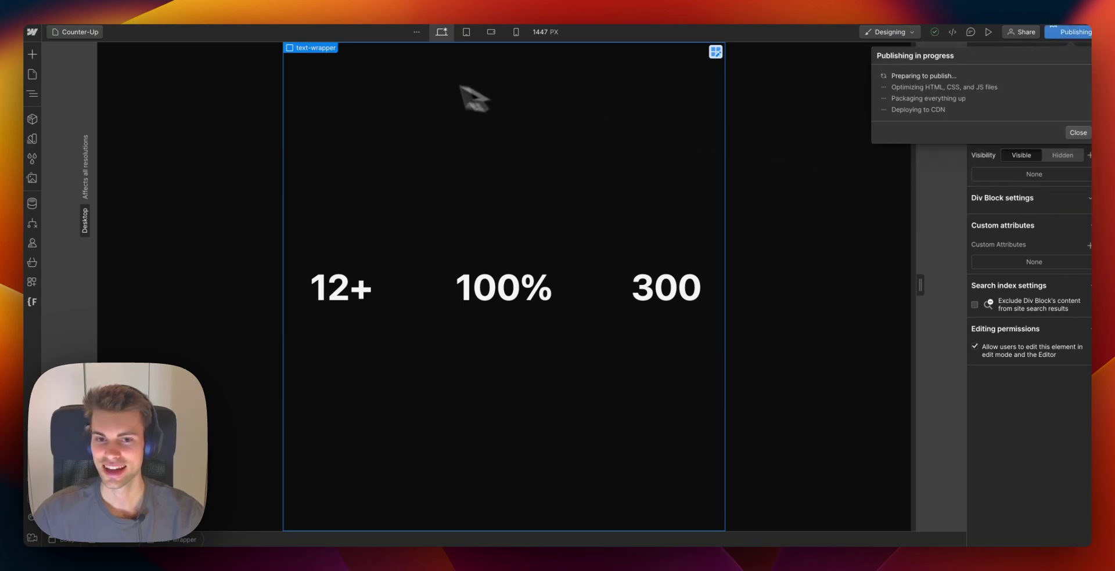